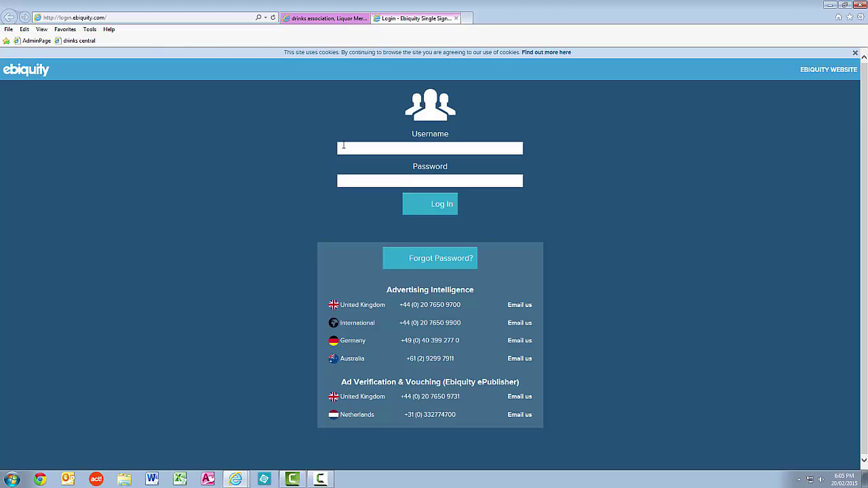
Log in with the account's e-mail and password, declining to save the password.
left_click(343, 147)
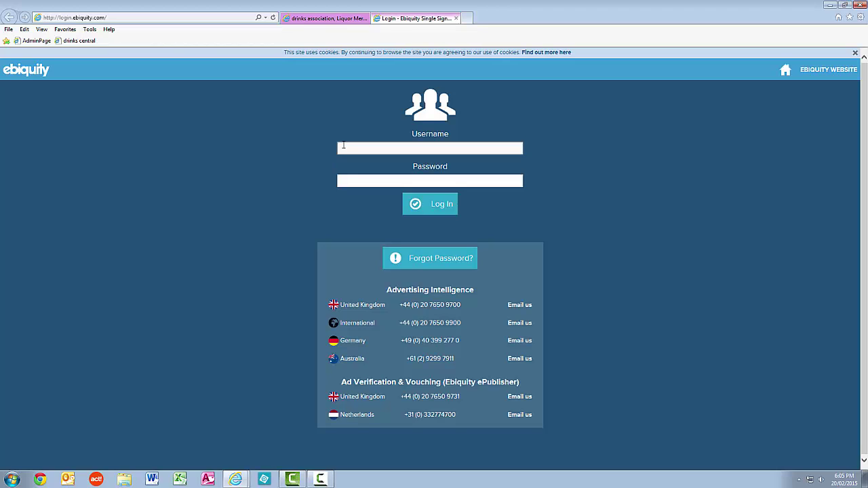
key("Tab")
type("•")
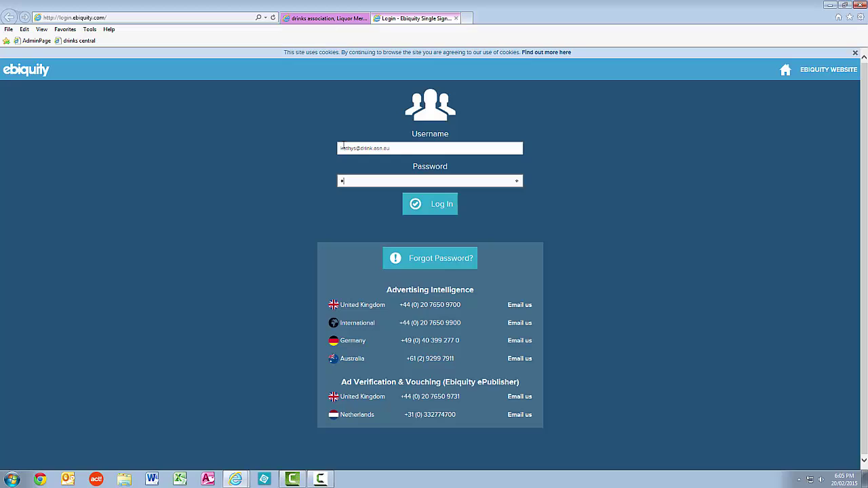
type("•••••")
key("Return")
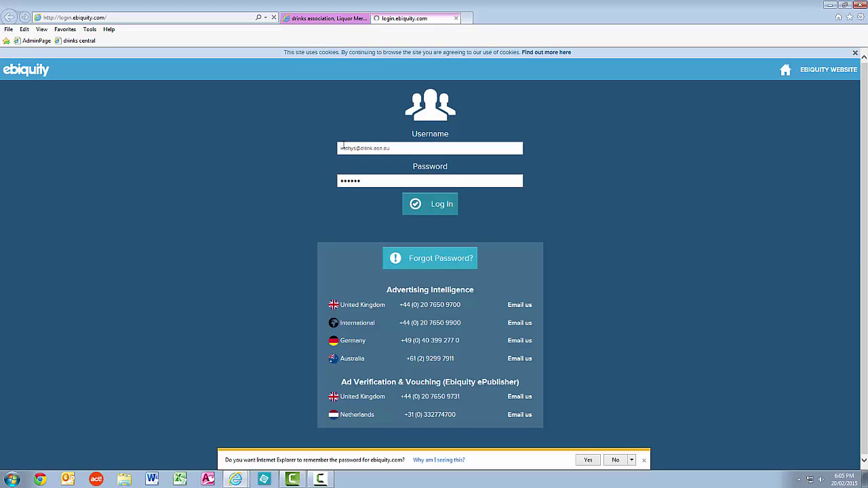
left_click(641, 460)
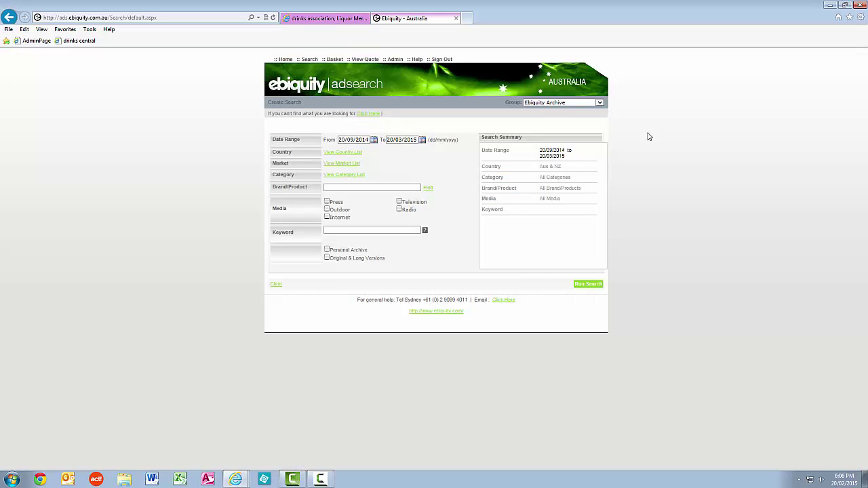
Switch the Group to drinks Ad Watch.
left_click(600, 104)
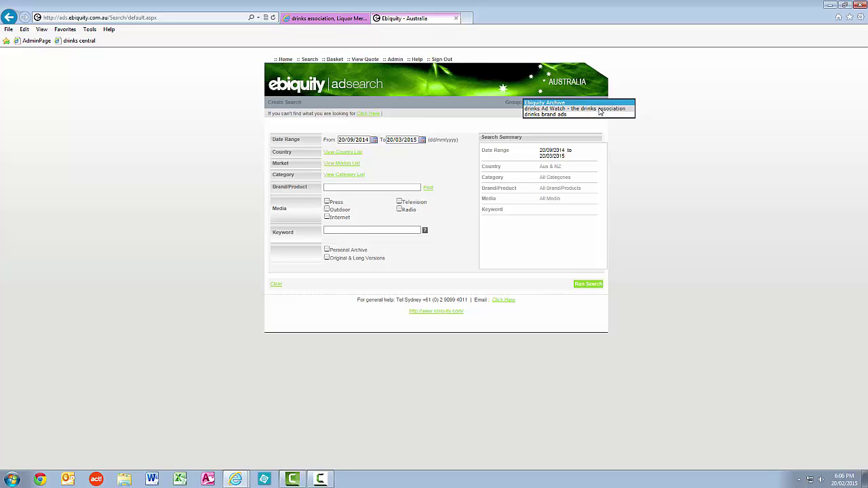
left_click(600, 111)
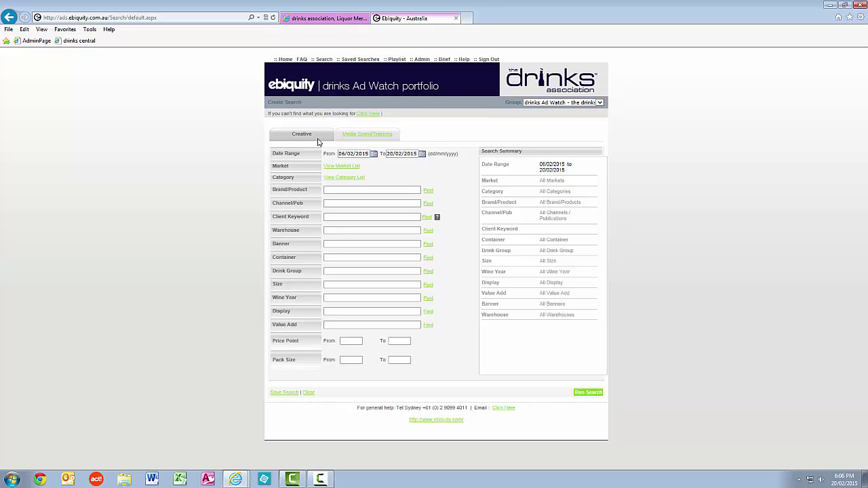
Choose the Schedule report type under Media Spend/Tracking.
left_click(382, 138)
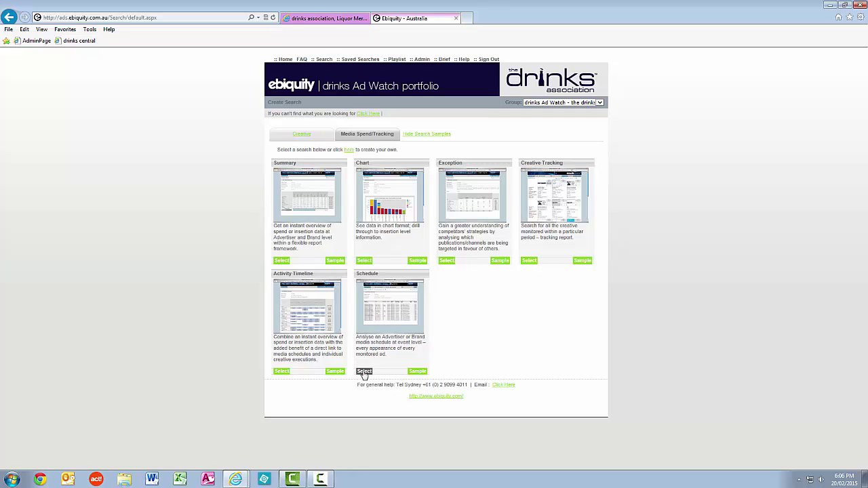
left_click(364, 372)
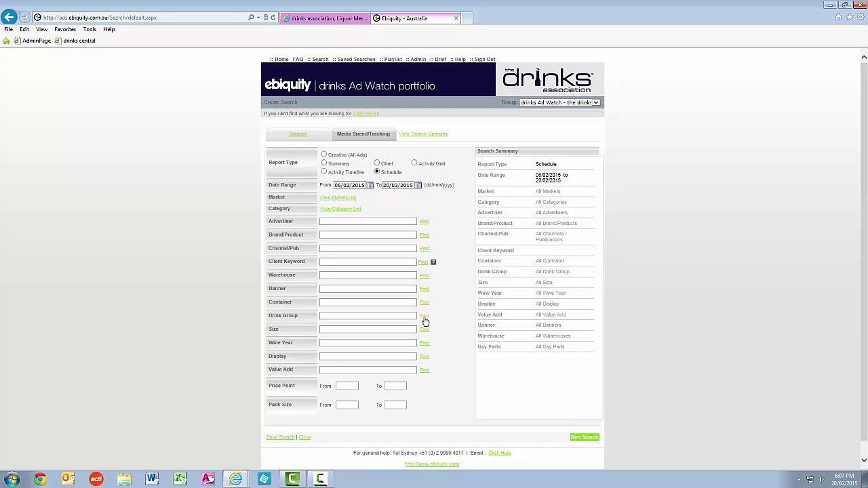
Set Beer as the search's drink group and go on to channel/publication selection.
left_click(423, 316)
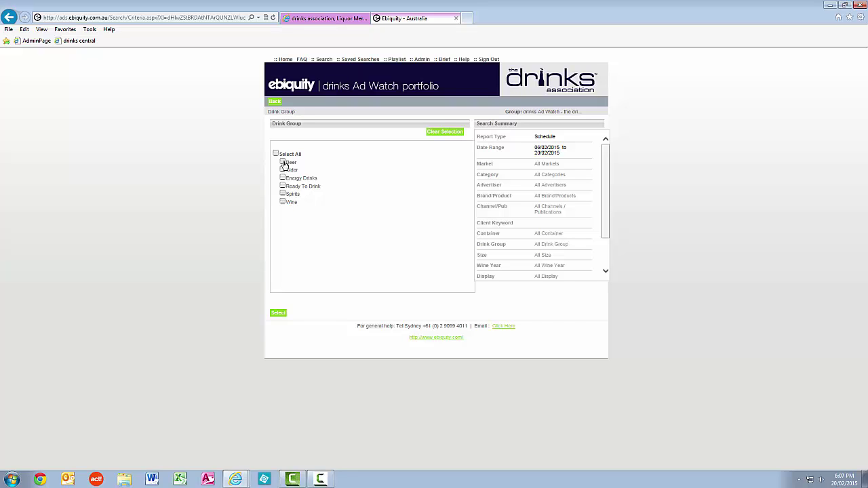
left_click(283, 163)
left_click(277, 312)
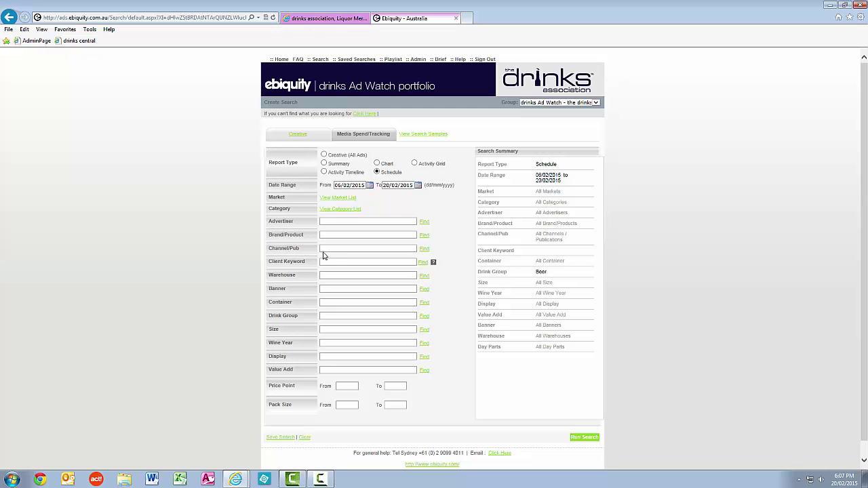
left_click(426, 250)
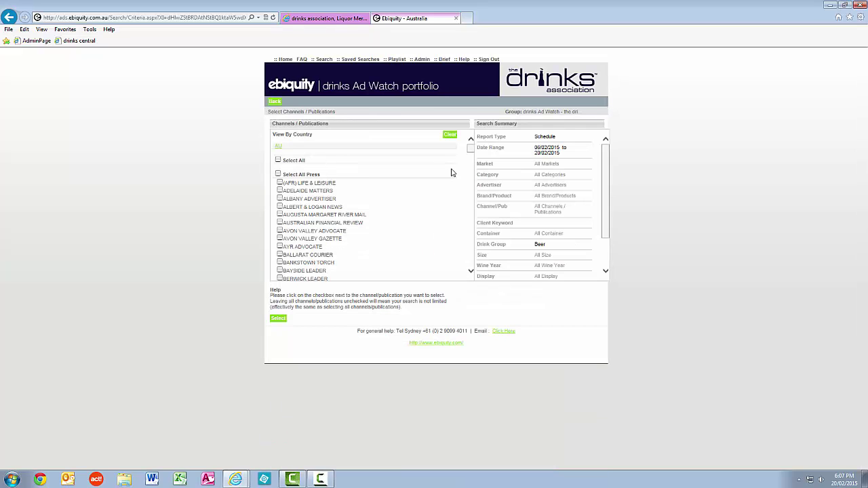
Select SYDNEY MORNING HERALD, THE AGE and THE MERCURY (HOB), then run the search.
left_click_drag(471, 153, 468, 252)
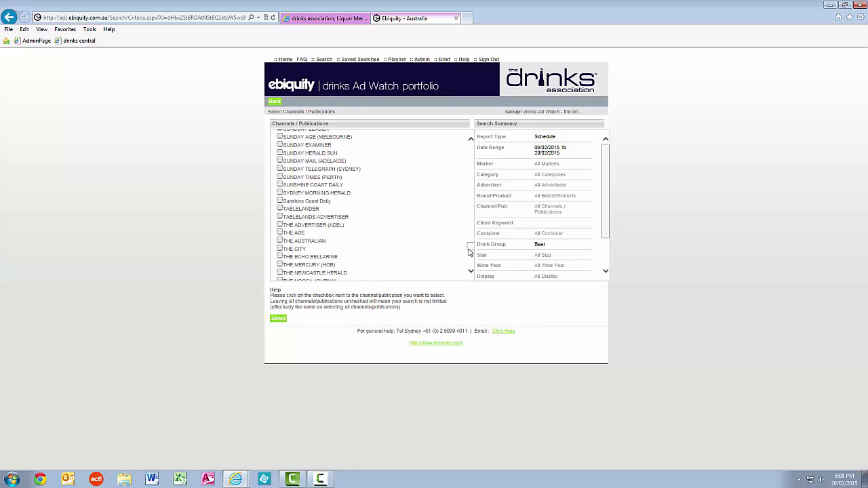
left_click(279, 193)
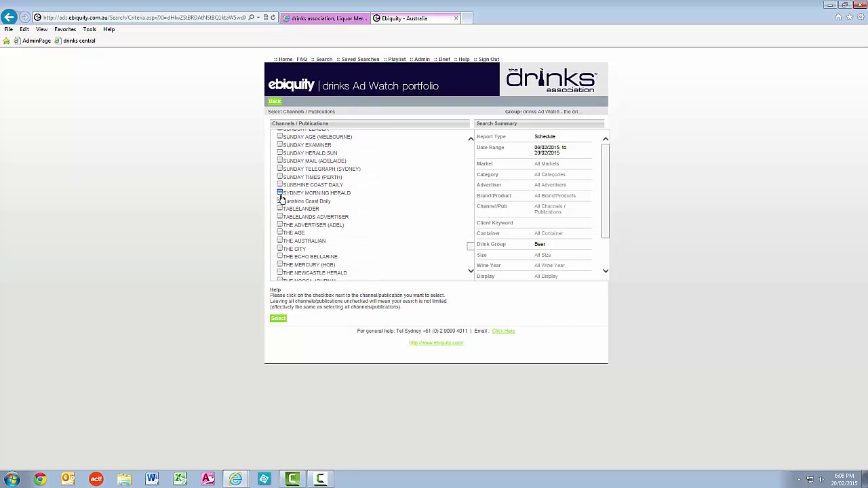
left_click(280, 233)
left_click(279, 265)
left_click(278, 319)
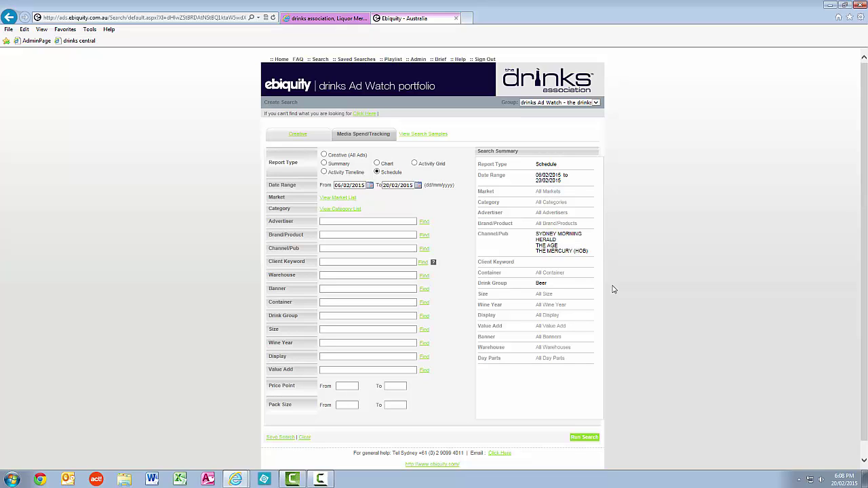
left_click(593, 440)
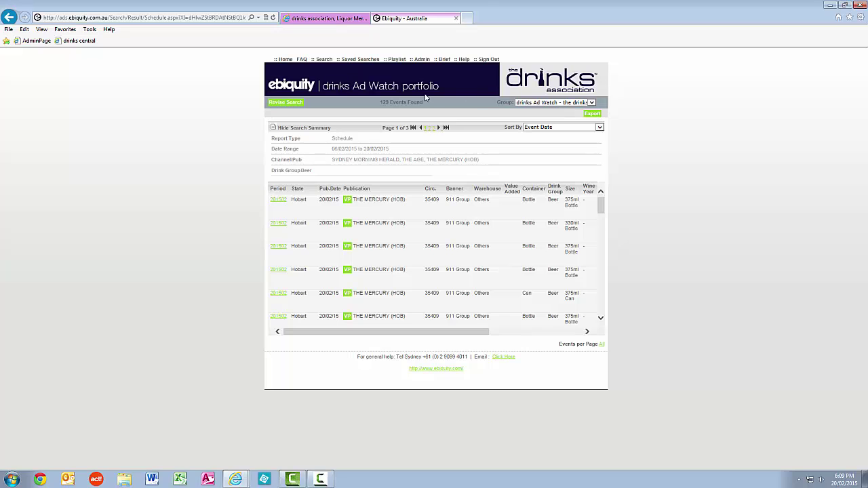
Export the results as an Excel Media Schedule and open 20021506093940.xlsx.
left_click(593, 114)
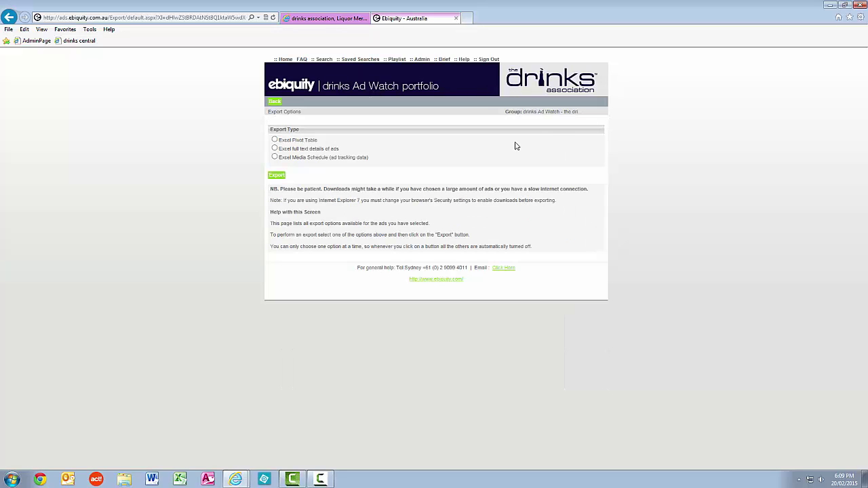
left_click(350, 158)
left_click(277, 176)
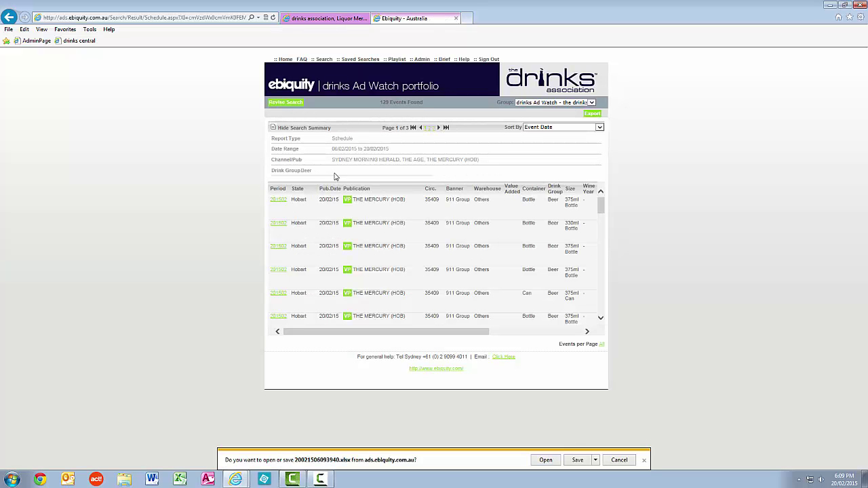
left_click(545, 460)
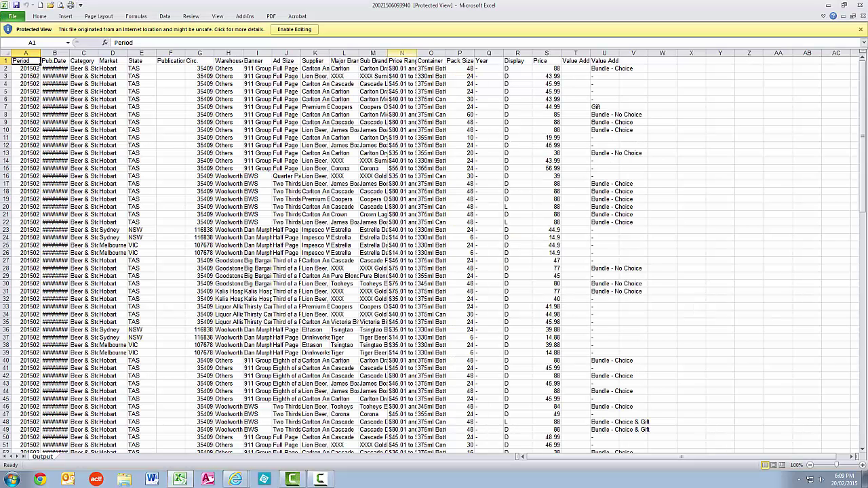
Enable editing and autofit every column of the Output sheet.
left_click(293, 29)
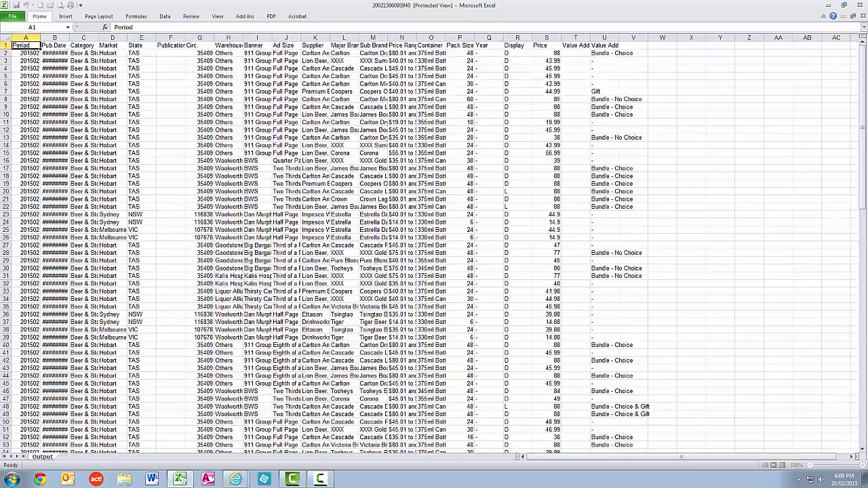
left_click(6, 76)
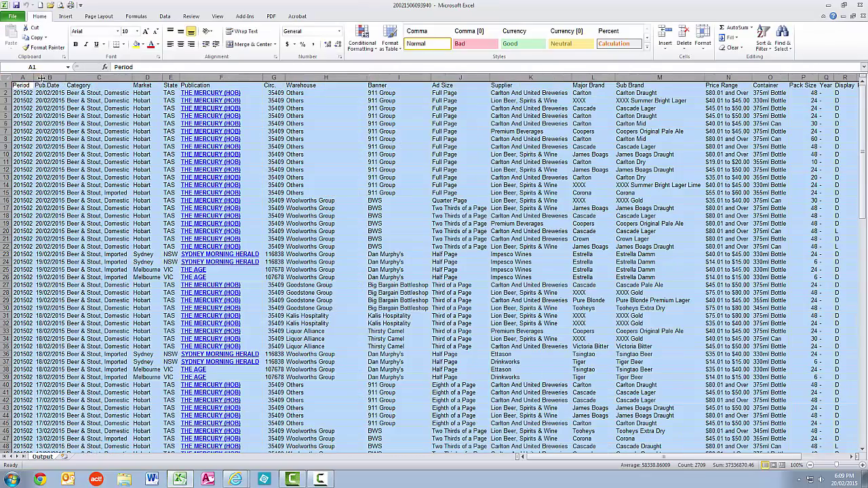
double_click(40, 77)
left_click(116, 110)
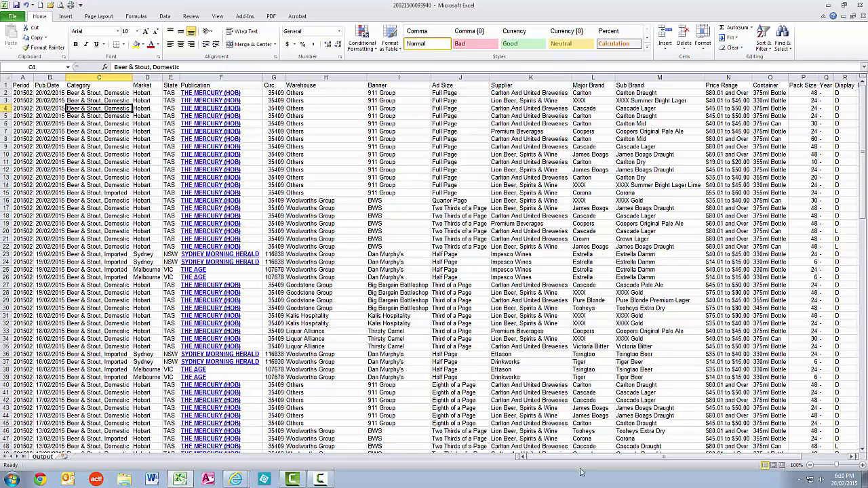
left_click_drag(597, 459, 549, 461)
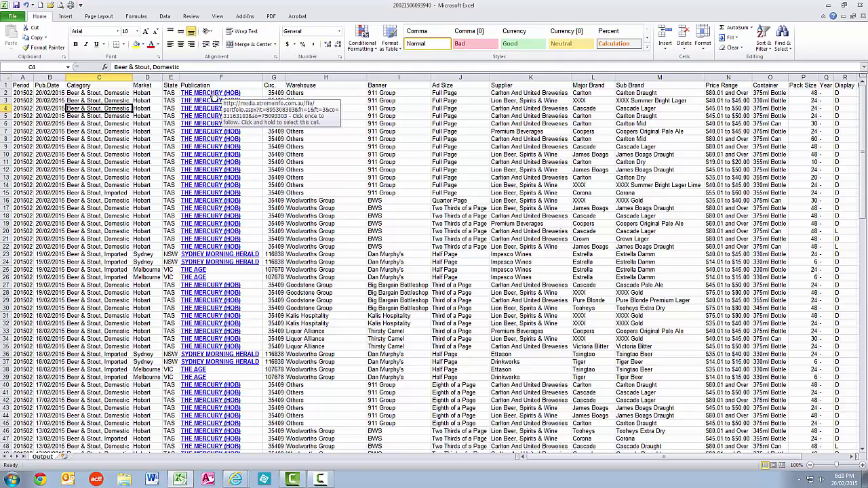
Open THE MERCURY (HOB)'s linked 911 Your Bottleshop ad at actual size.
left_click(212, 96)
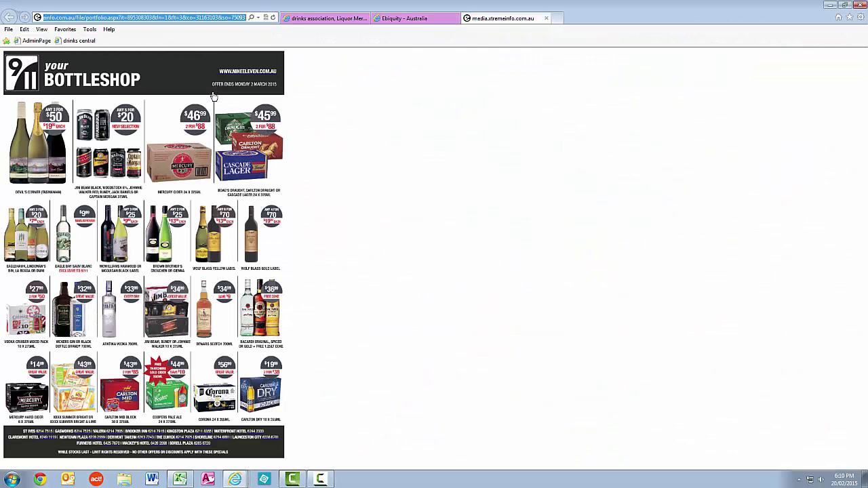
left_click(234, 109)
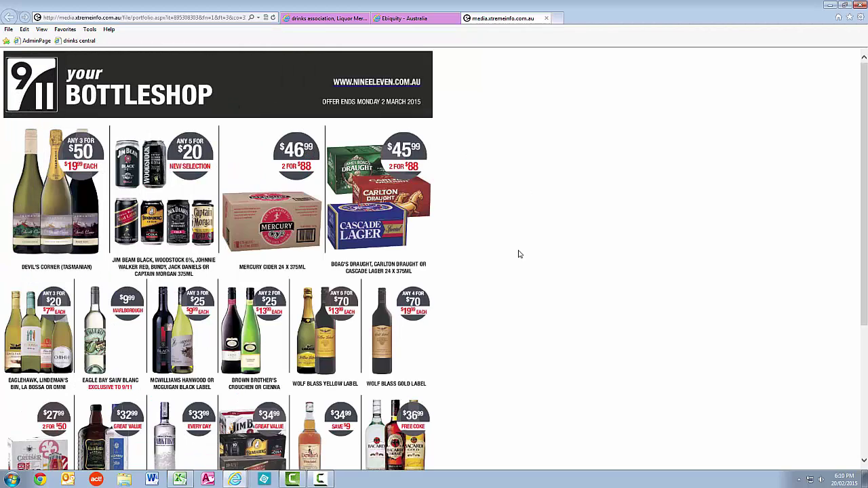
scroll(519, 255, "down", 3)
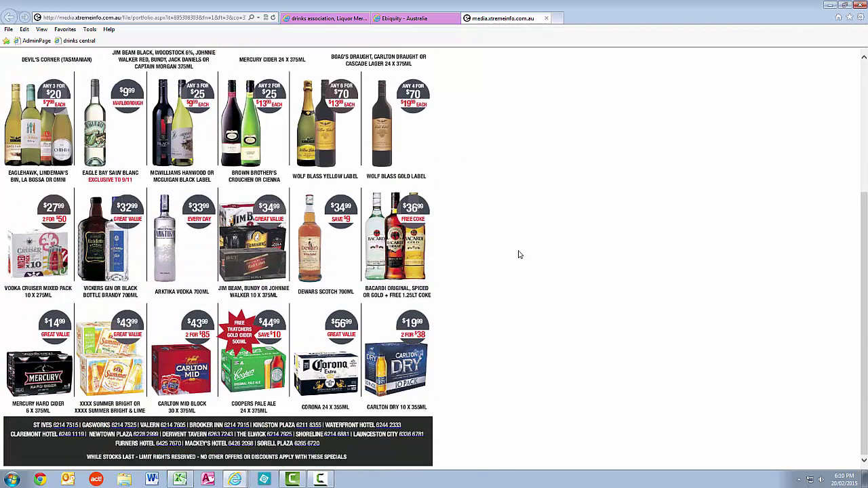
scroll(519, 254, "up", 3)
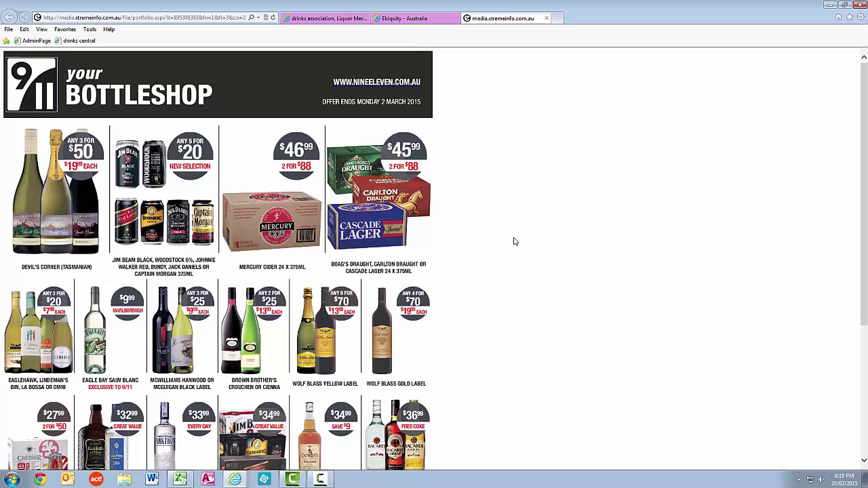